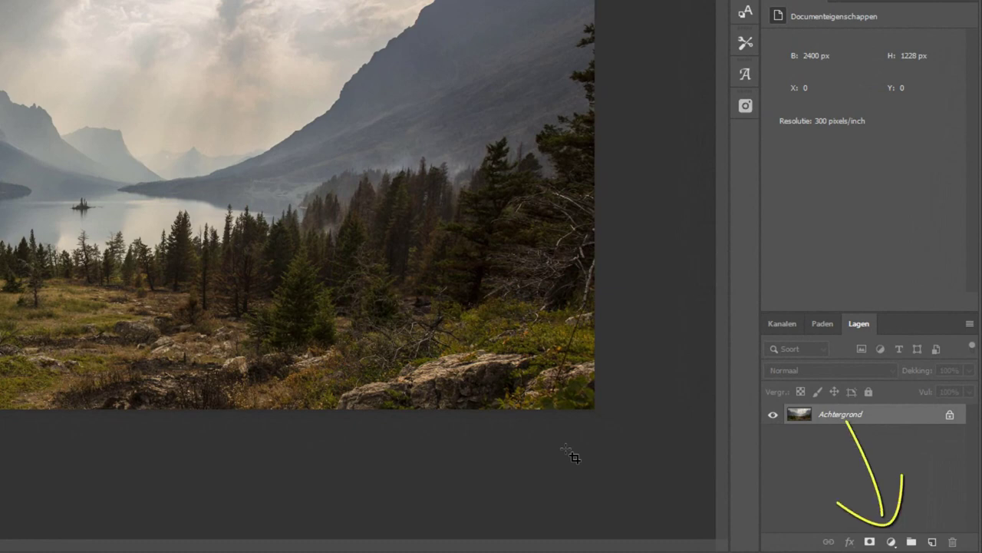
# - Add a Fotofilter 1 layer with Warm filter (LBA), after trying Koel filter (82), at 60% density
pyautogui.click(891, 542)
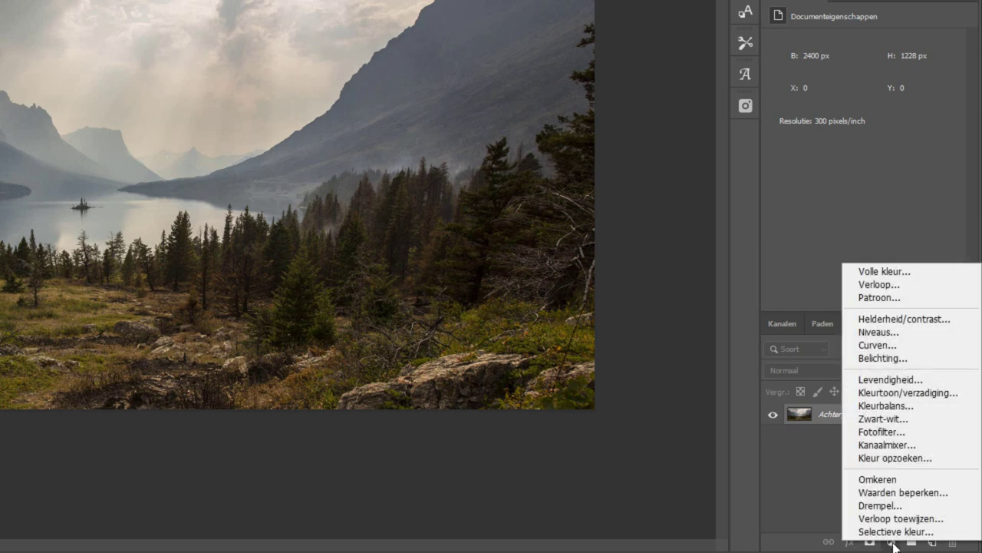
pyautogui.click(890, 431)
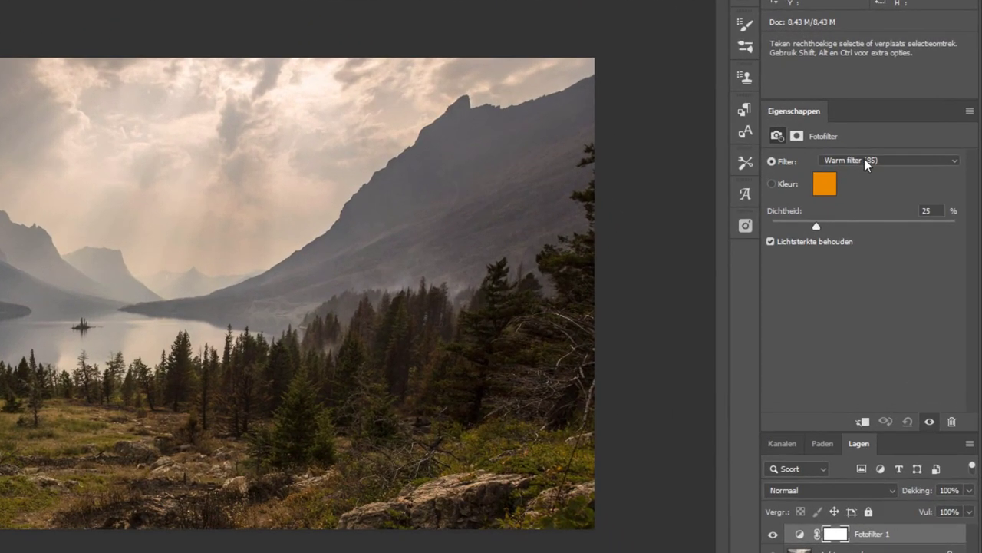
pyautogui.click(865, 158)
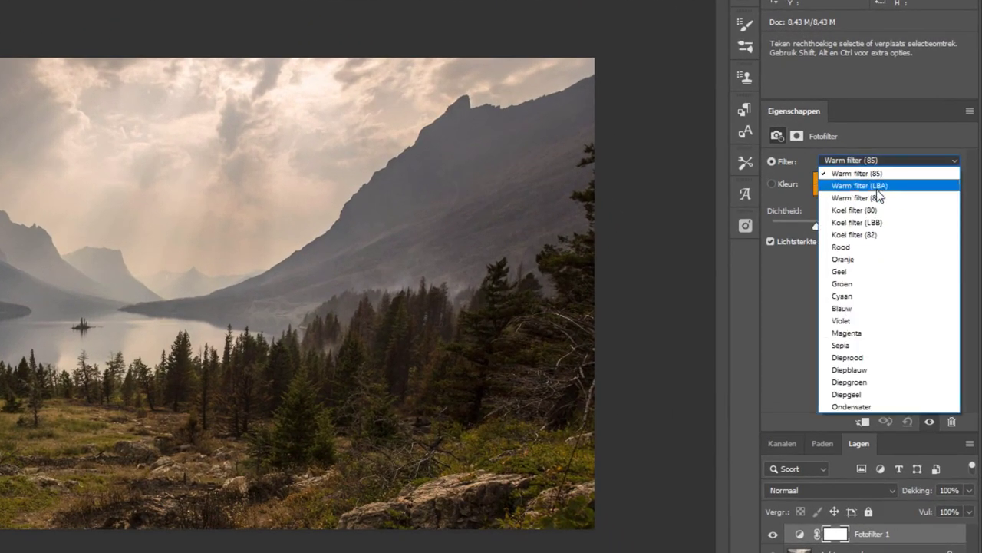
pyautogui.click(877, 187)
pyautogui.click(877, 159)
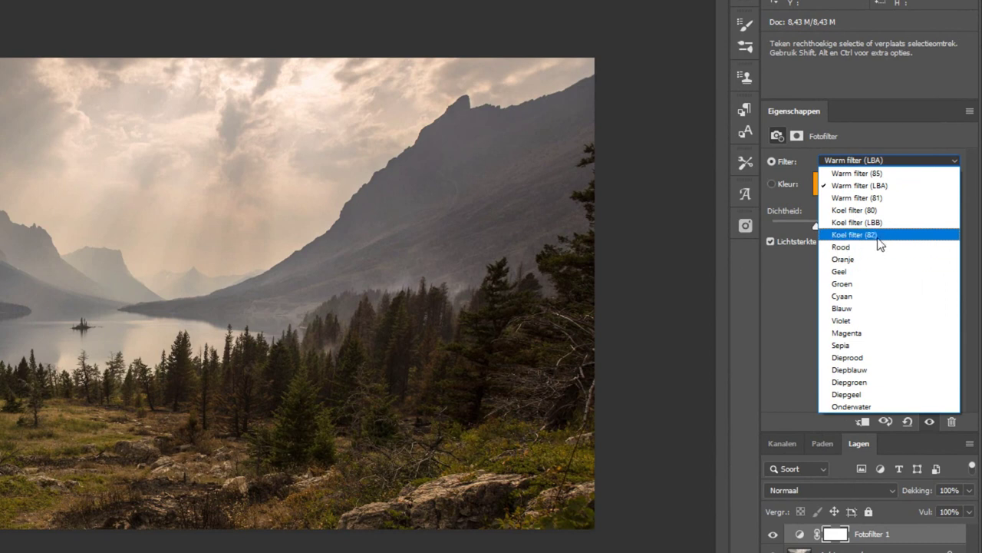
pyautogui.click(881, 236)
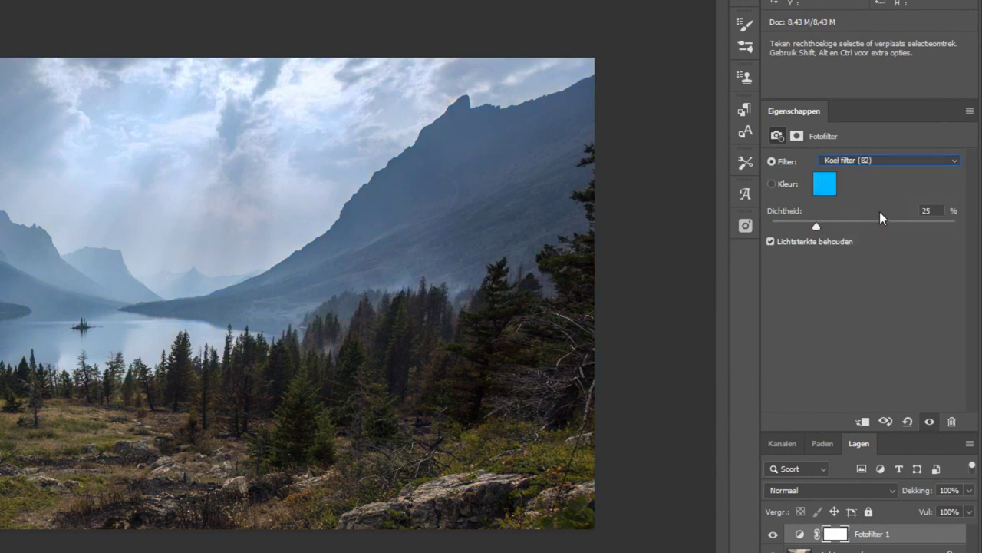
pyautogui.click(875, 160)
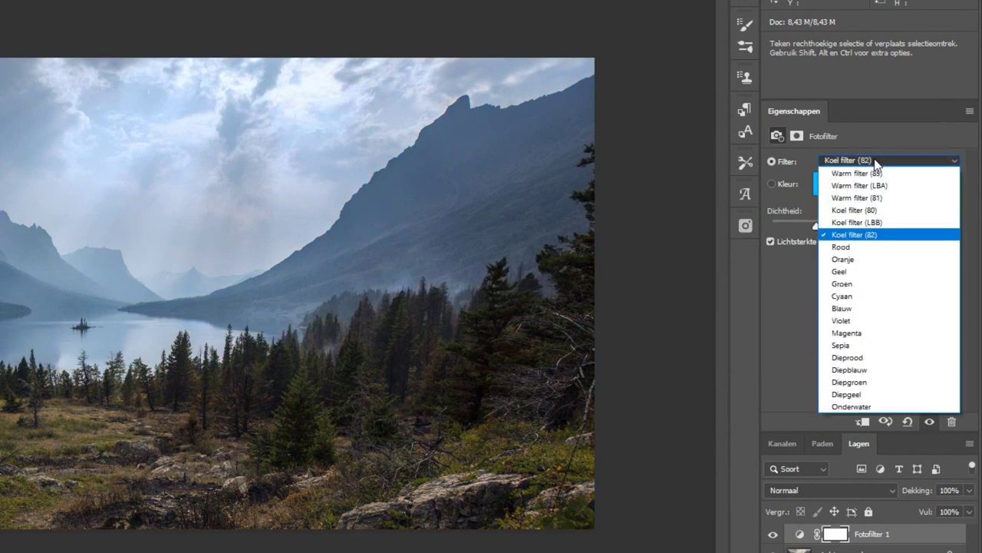
pyautogui.click(900, 188)
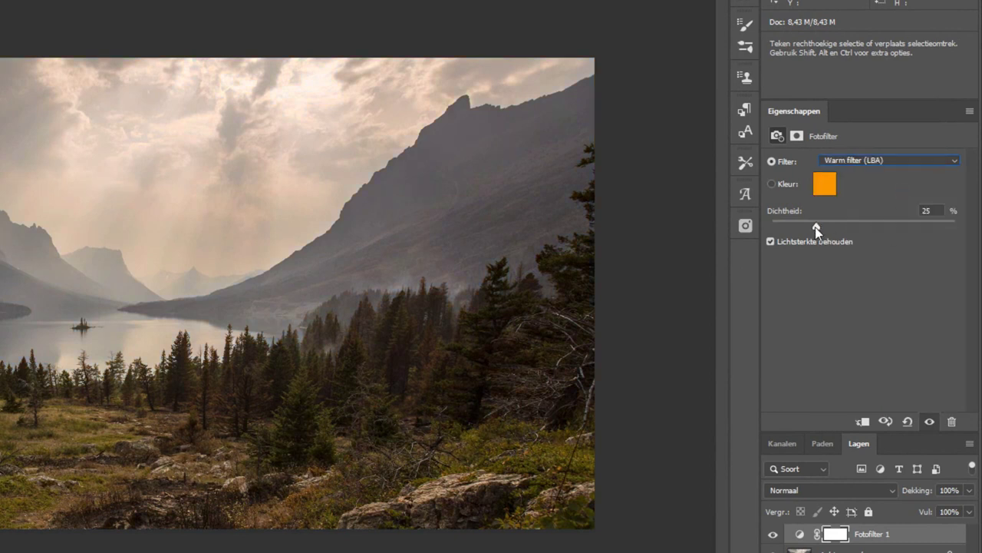
pyautogui.moveTo(816, 227); pyautogui.dragTo(882, 228)
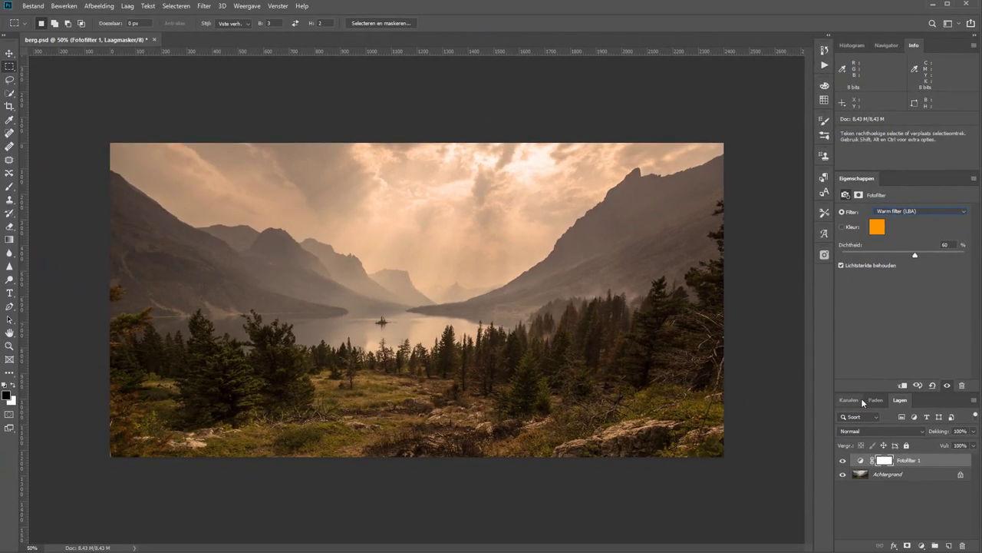
# - Change the Fotofilter 1 layer's blend mode to Fel licht
pyautogui.click(897, 431)
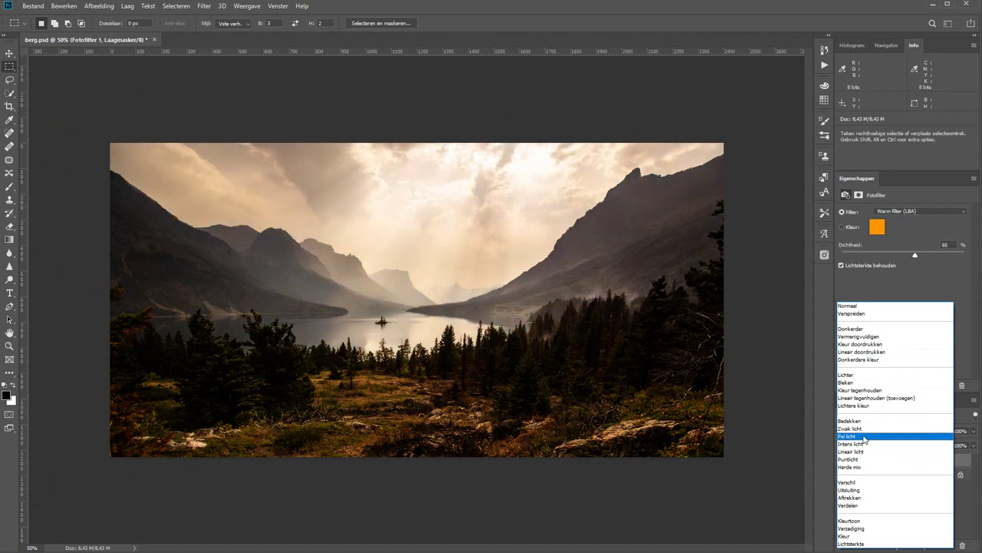
pyautogui.click(864, 437)
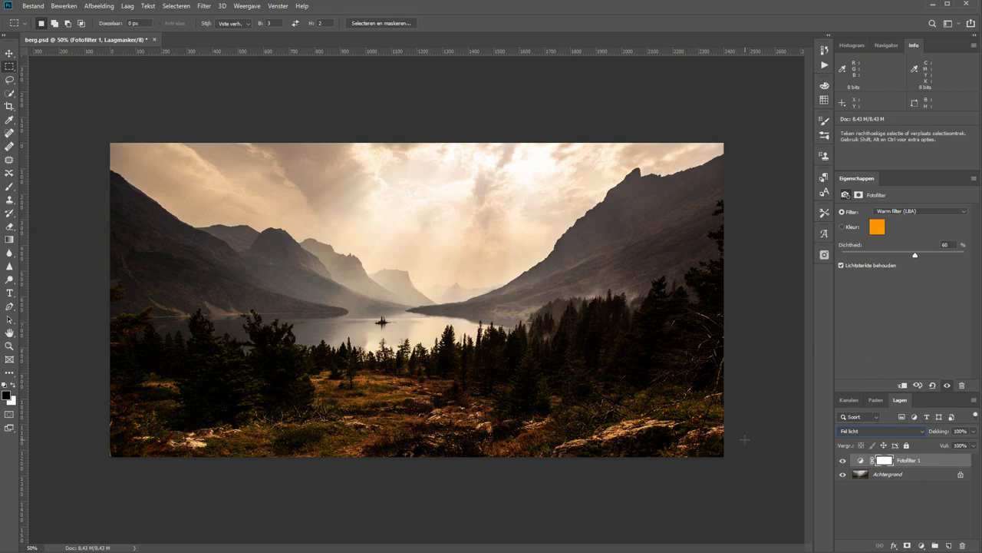
# - In Fotofilter 1's blending options, split the Onderliggende laag black slider to 54/103
pyautogui.rightClick(938, 463)
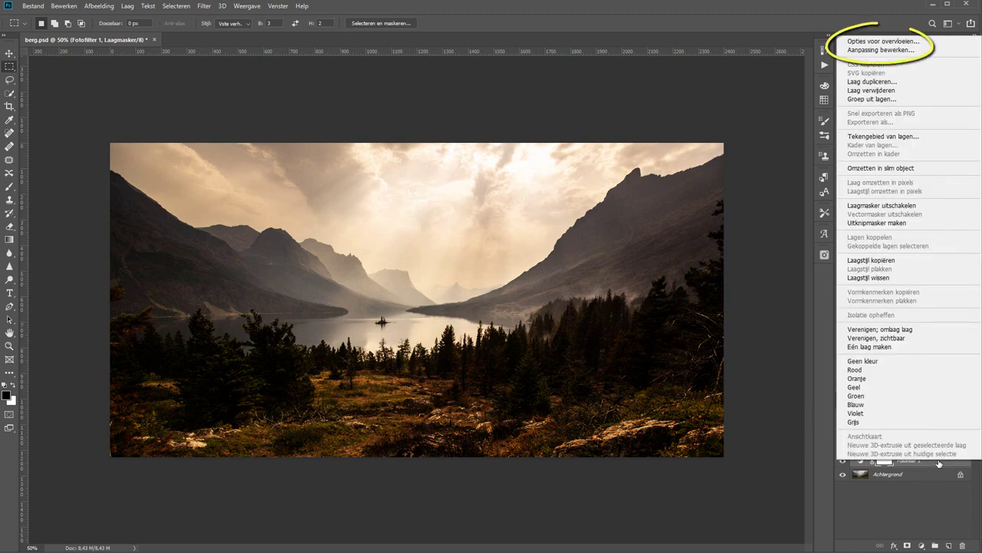
pyautogui.click(865, 42)
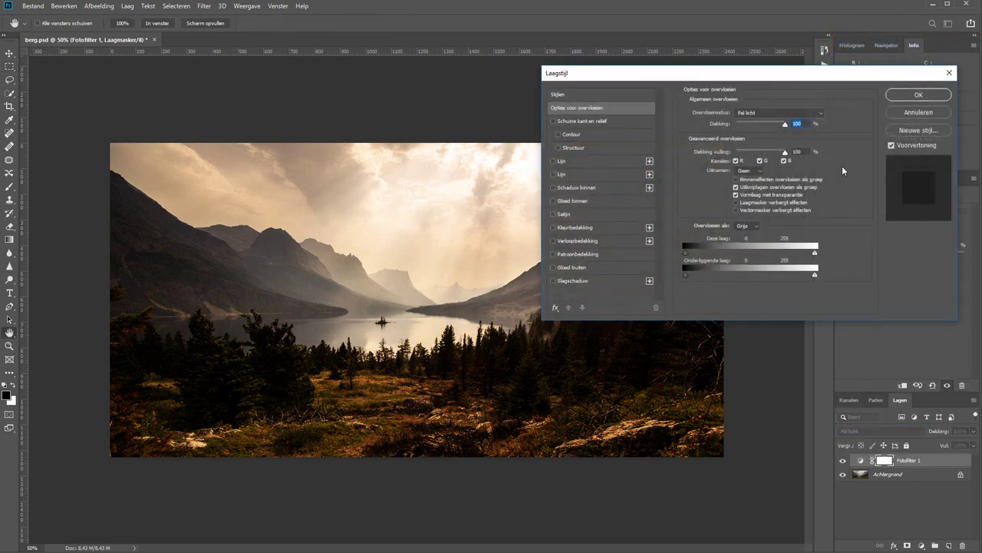
pyautogui.moveTo(778, 79); pyautogui.dragTo(604, 72)
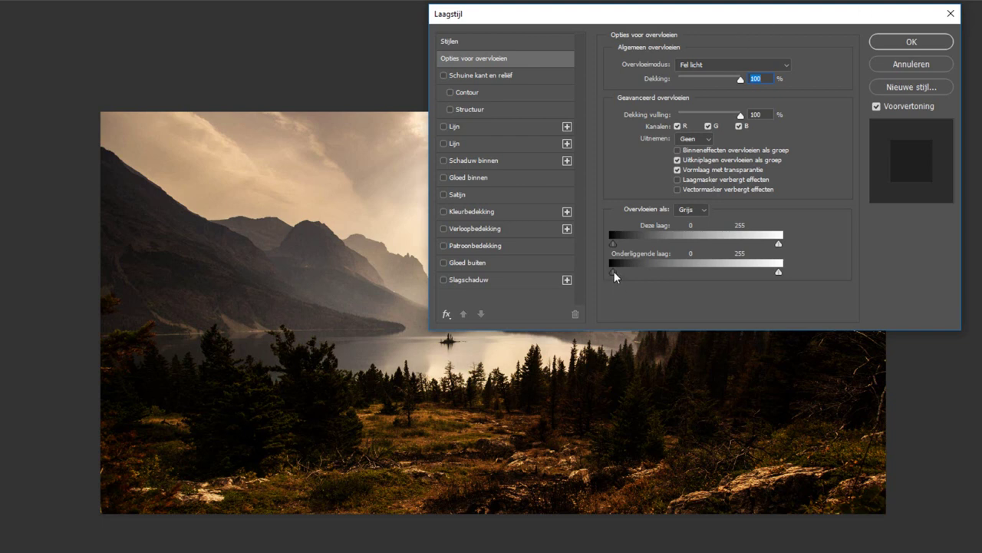
pyautogui.moveTo(613, 270); pyautogui.dragTo(680, 269)
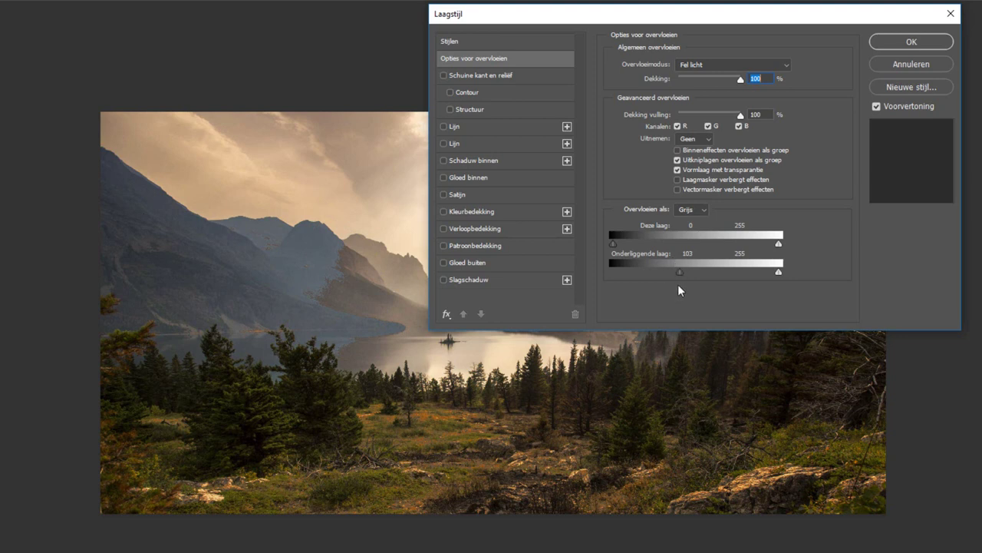
pyautogui.press('alt')
pyautogui.moveTo(680, 273); pyautogui.dragTo(672, 273)
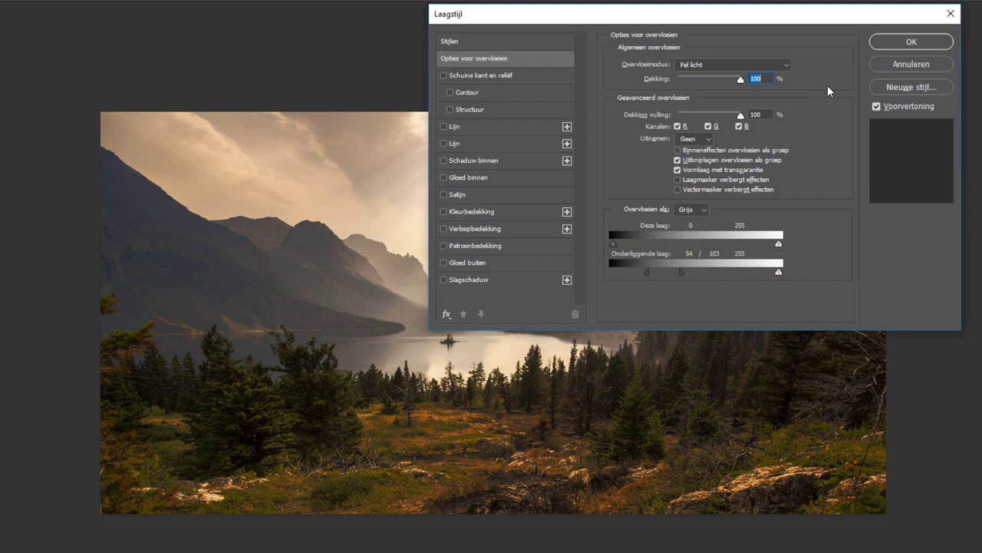
# - Confirm the Laagstijl blend range, then hide and reshow Fotofilter 1 to compare
pyautogui.click(899, 41)
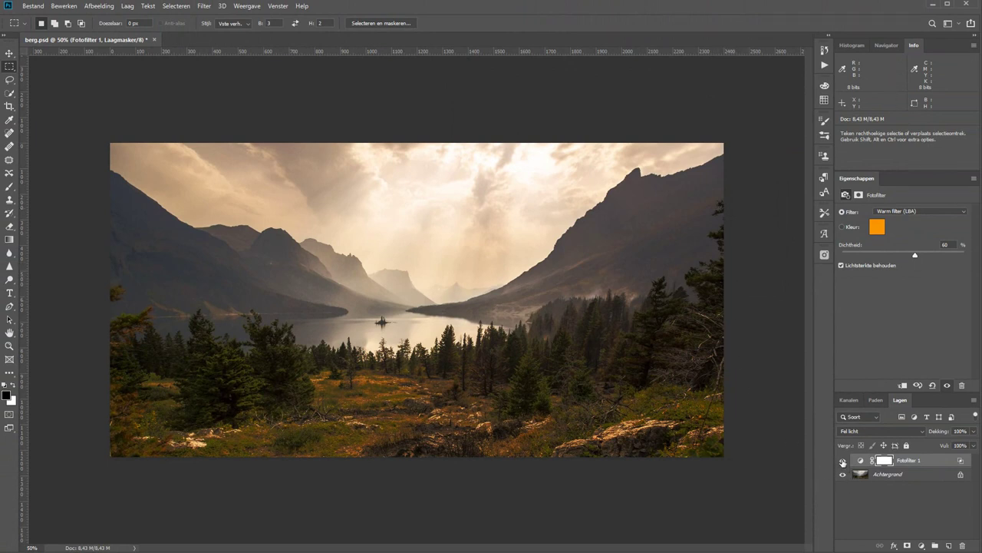
pyautogui.click(842, 461)
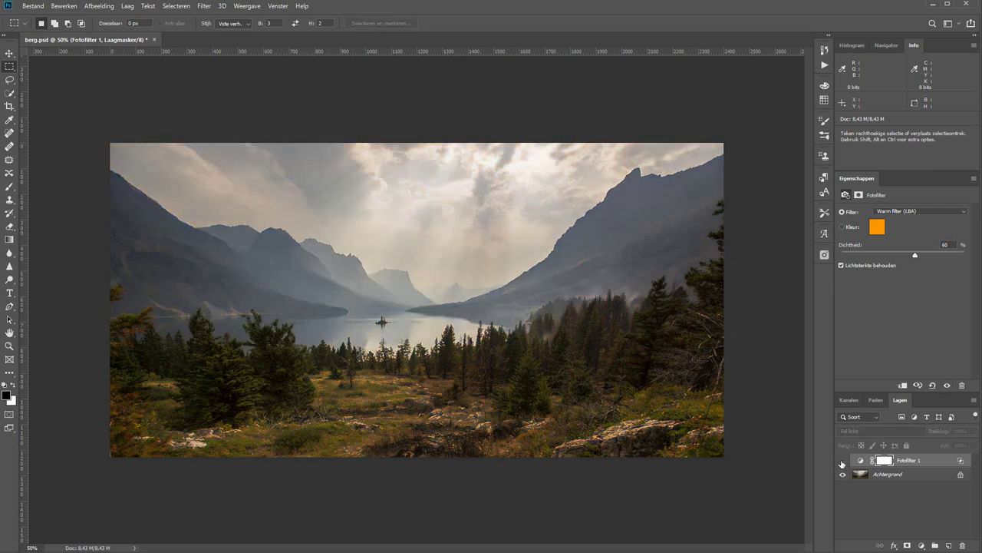
pyautogui.click(841, 462)
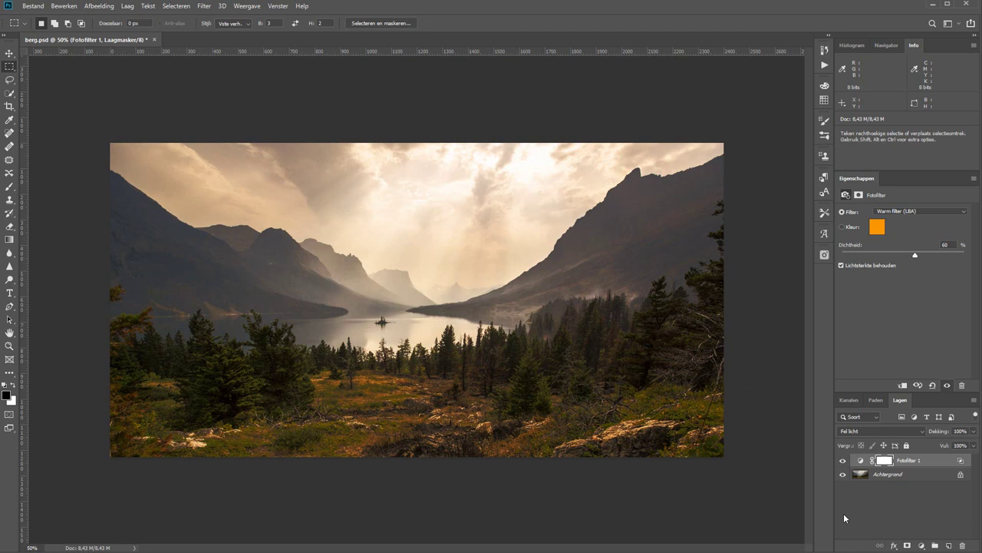
# - Create Laag 1 above Fotofilter 1, fill it with black, and convert it to a smart object
pyautogui.click(949, 544)
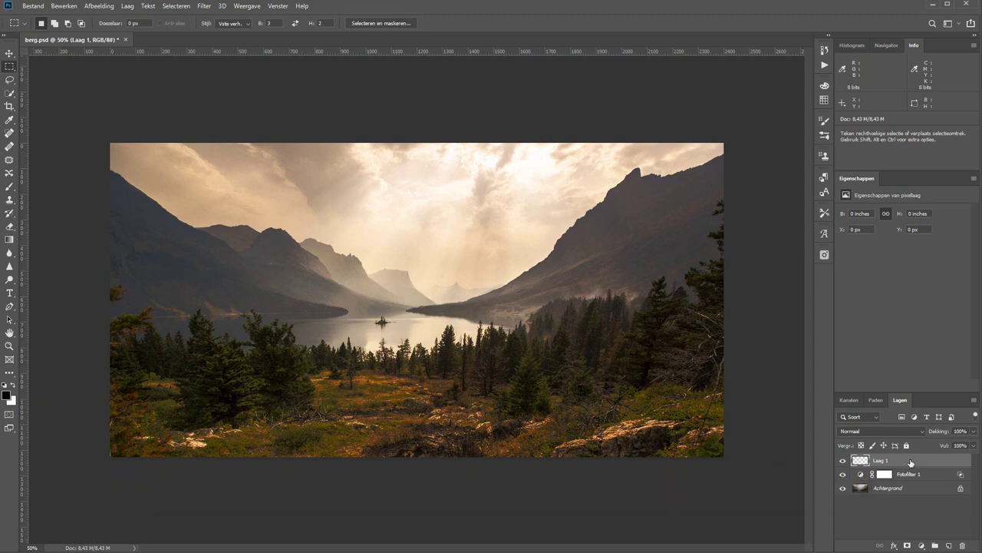
pyautogui.hotkey('alt', 'BackSpace')
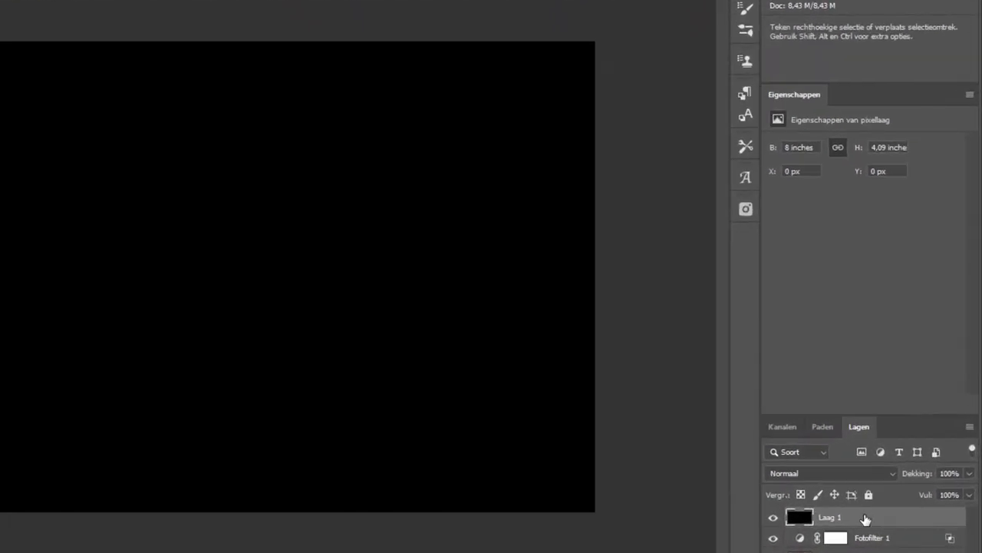
pyautogui.rightClick(865, 520)
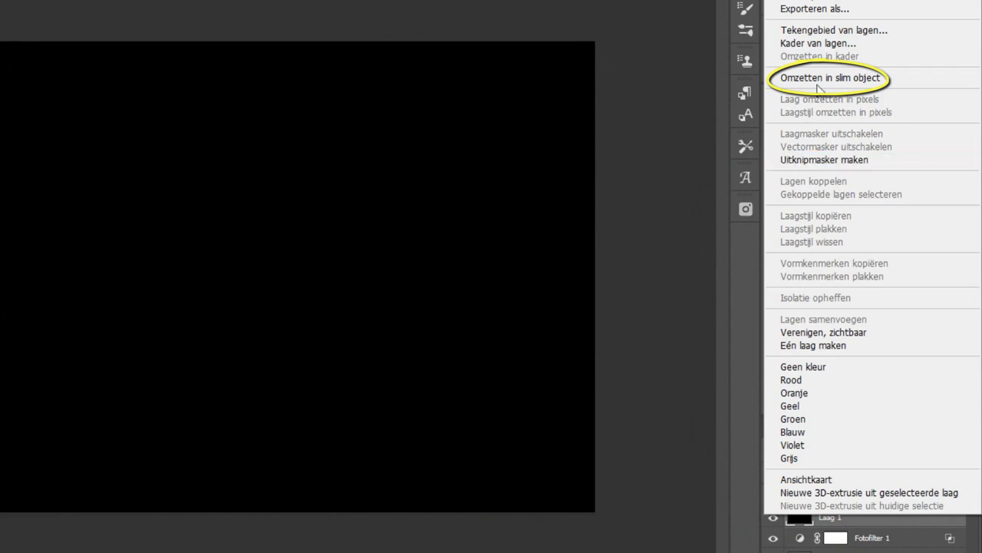
pyautogui.click(820, 79)
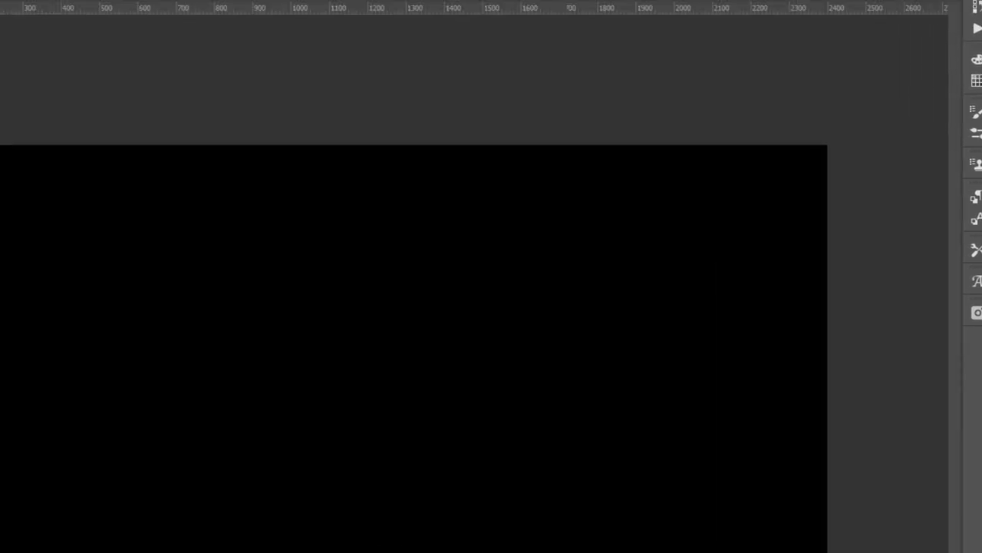
# - Open the Zon lens flare filter and settle on the 35 mm lens after trying others
pyautogui.click(203, 8)
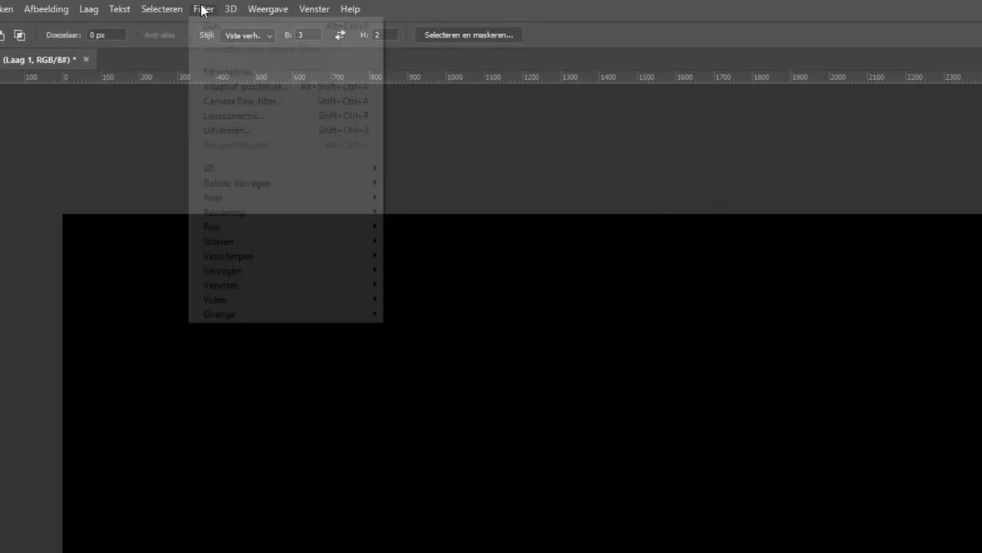
pyautogui.moveTo(224, 212)
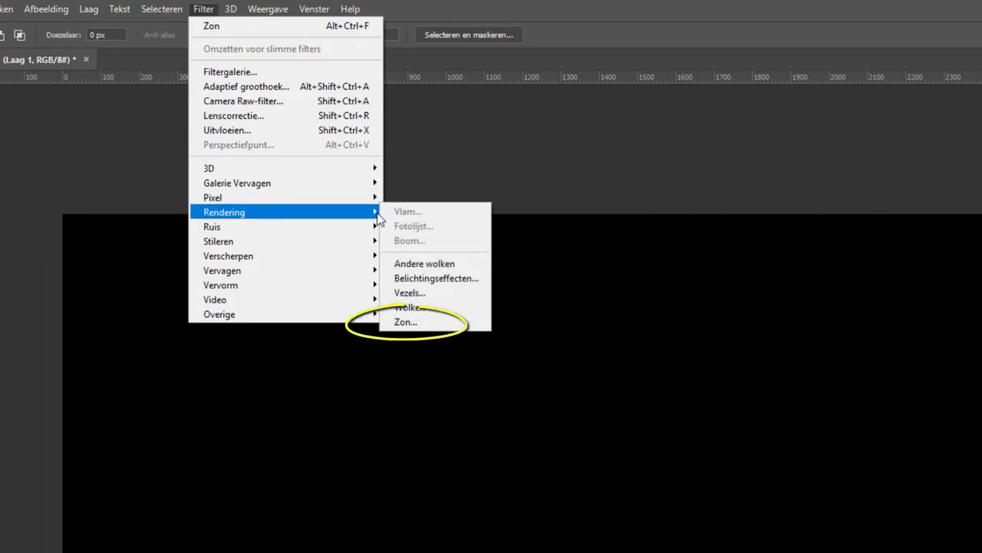
pyautogui.click(438, 323)
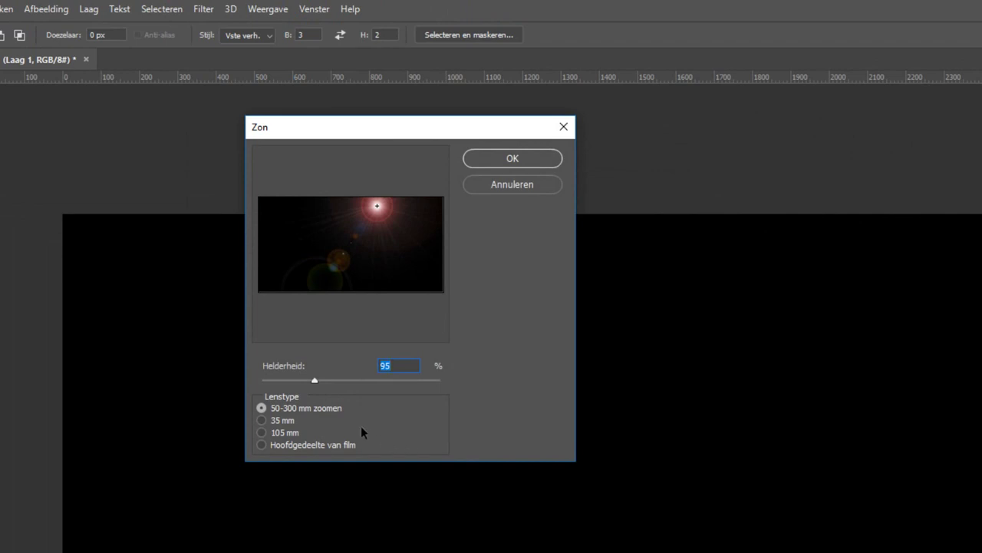
pyautogui.click(280, 422)
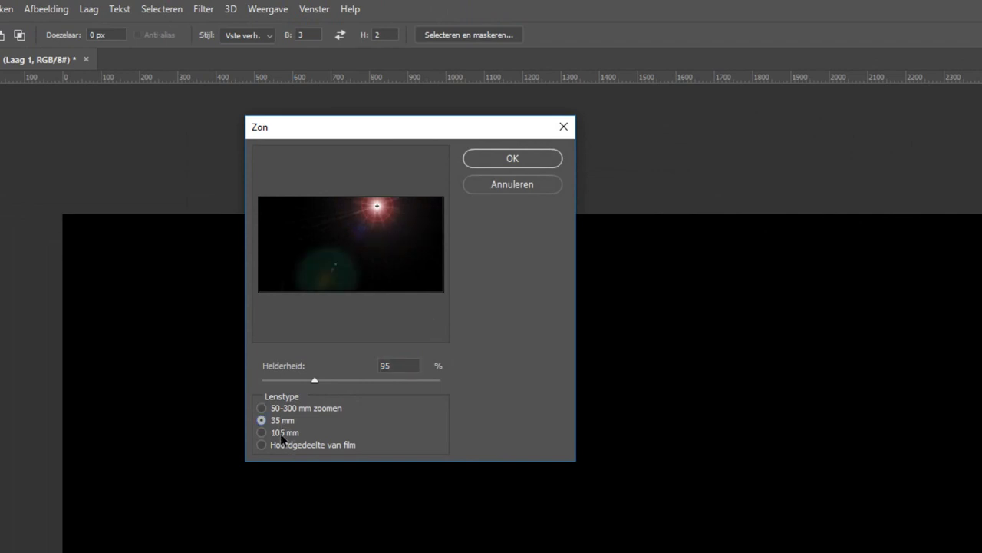
pyautogui.click(281, 433)
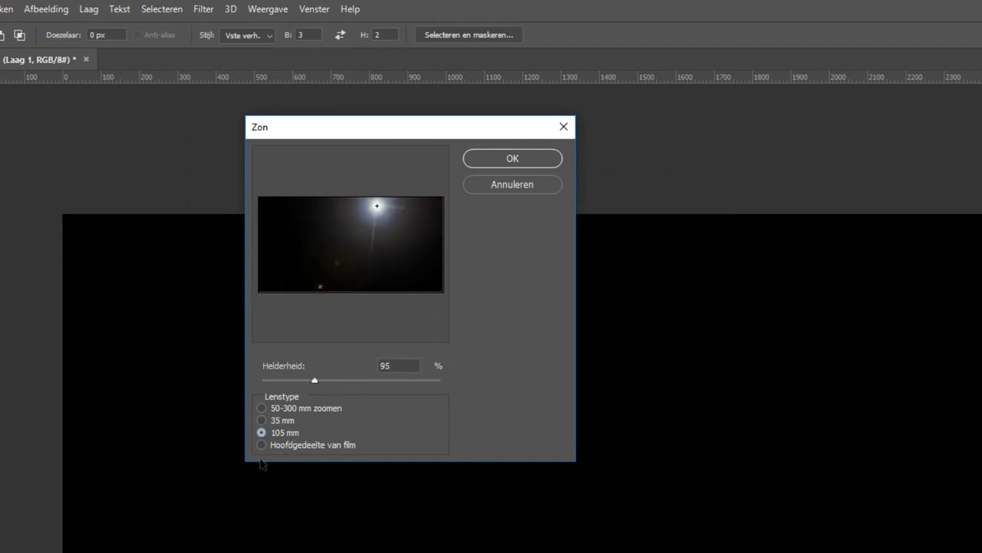
pyautogui.click(262, 445)
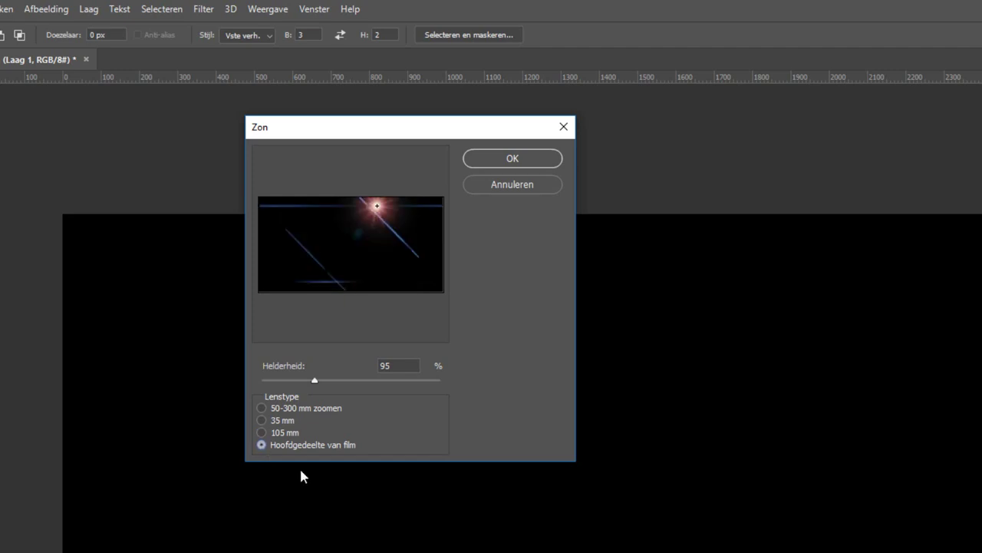
pyautogui.click(260, 407)
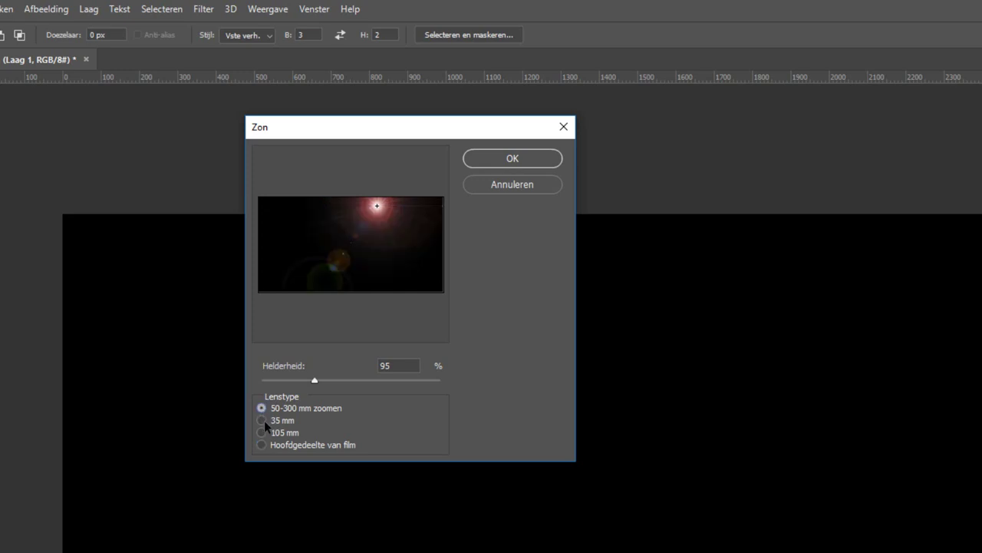
pyautogui.click(263, 420)
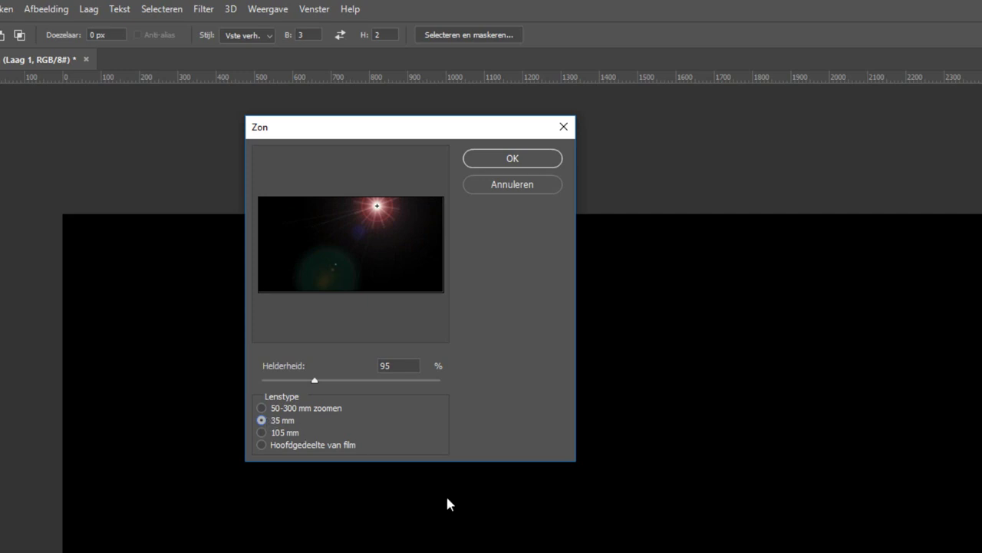
# - Set flare brightness to 115% and place the flare centre toward the upper left
pyautogui.doubleClick(403, 365)
pyautogui.hotkey('shift', 'Up')
pyautogui.hotkey('shift', 'Up')
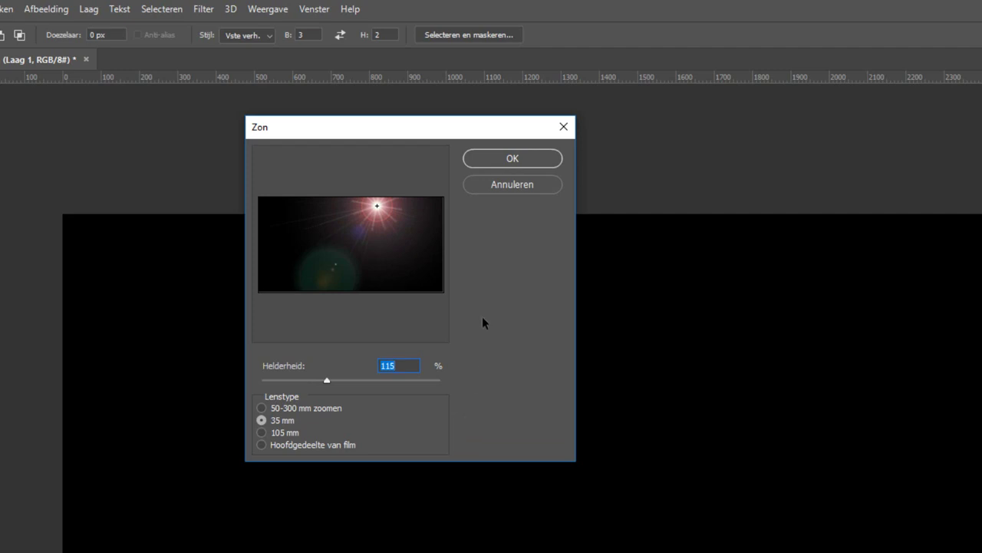
pyautogui.moveTo(456, 127); pyautogui.dragTo(790, 153)
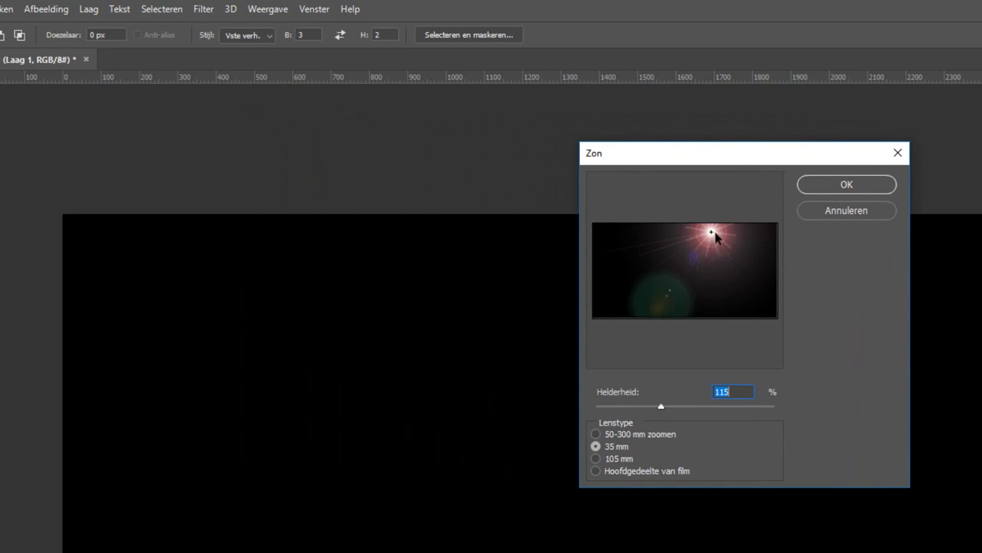
pyautogui.moveTo(713, 232); pyautogui.dragTo(631, 249)
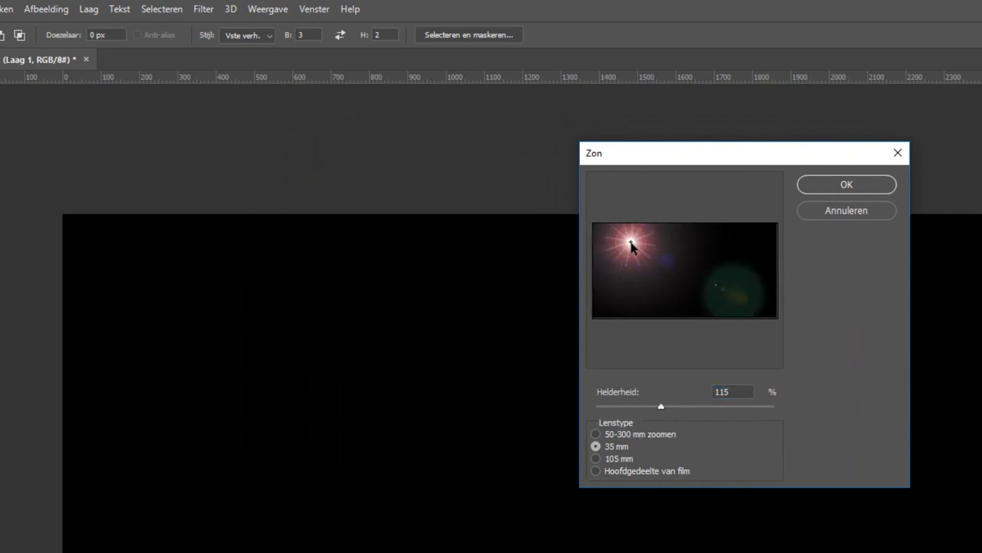
# - Apply the Zon flare to Laag 1 and set that layer's blend mode to Bleken
pyautogui.click(847, 185)
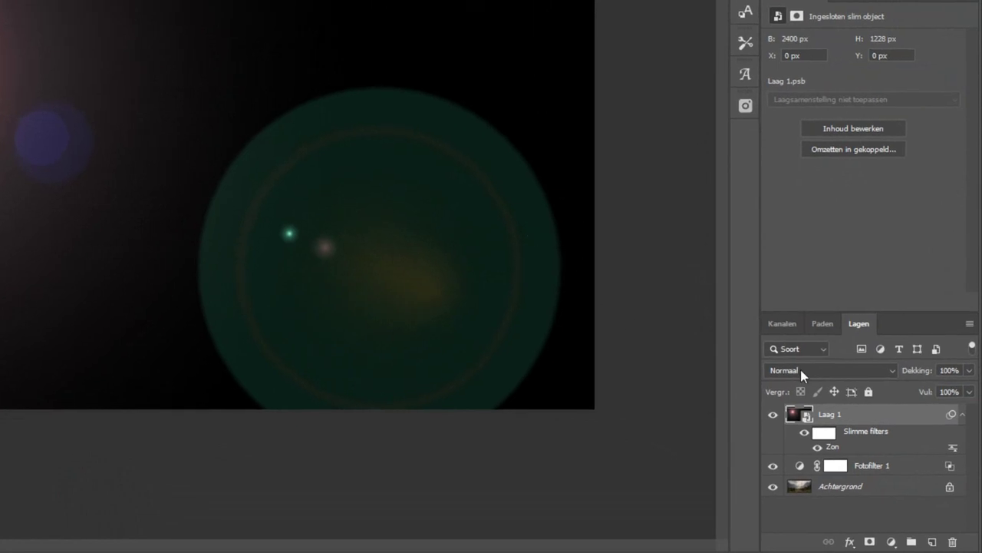
pyautogui.click(802, 369)
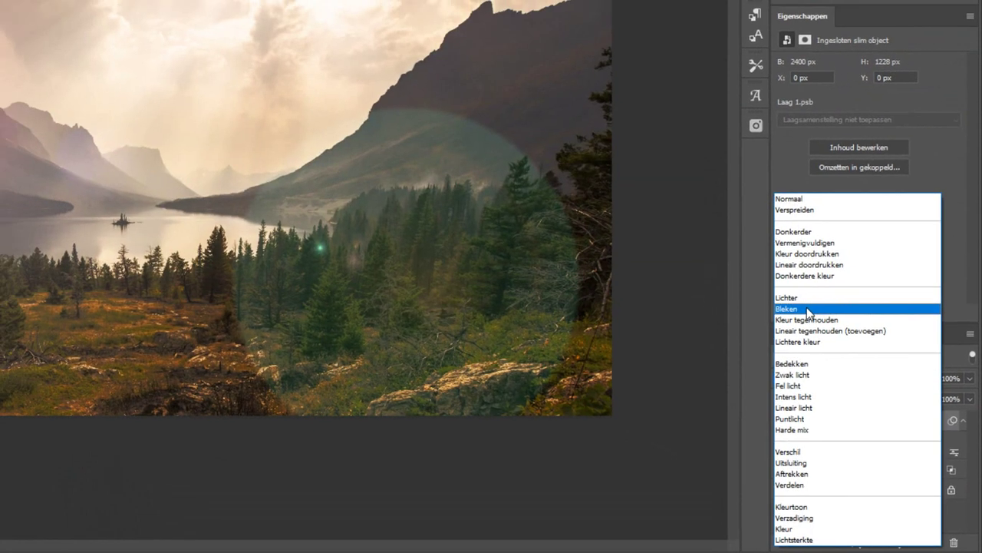
pyautogui.click(802, 298)
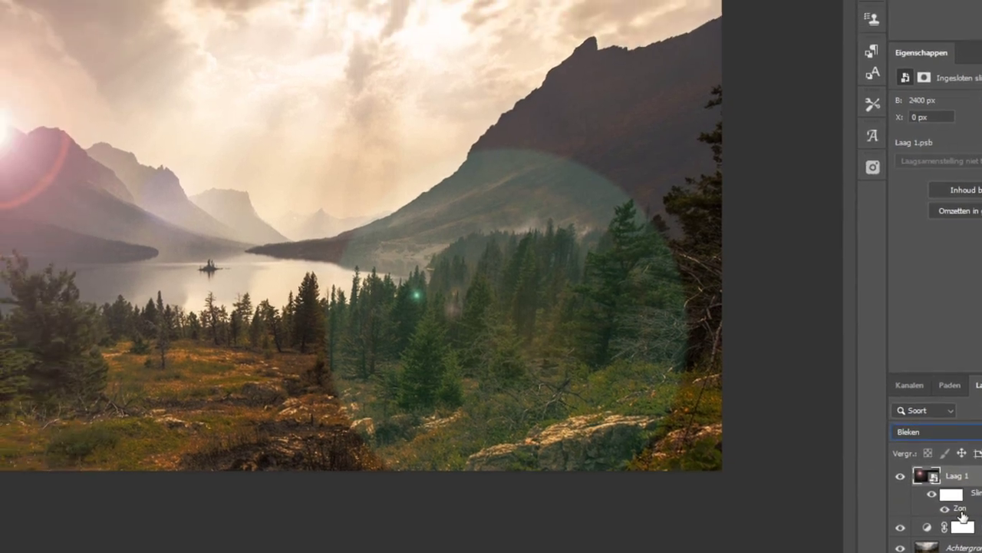
# - Change the Zon smart filter to the 50-300 mm zoom lens, centred at the top middle
pyautogui.doubleClick(960, 509)
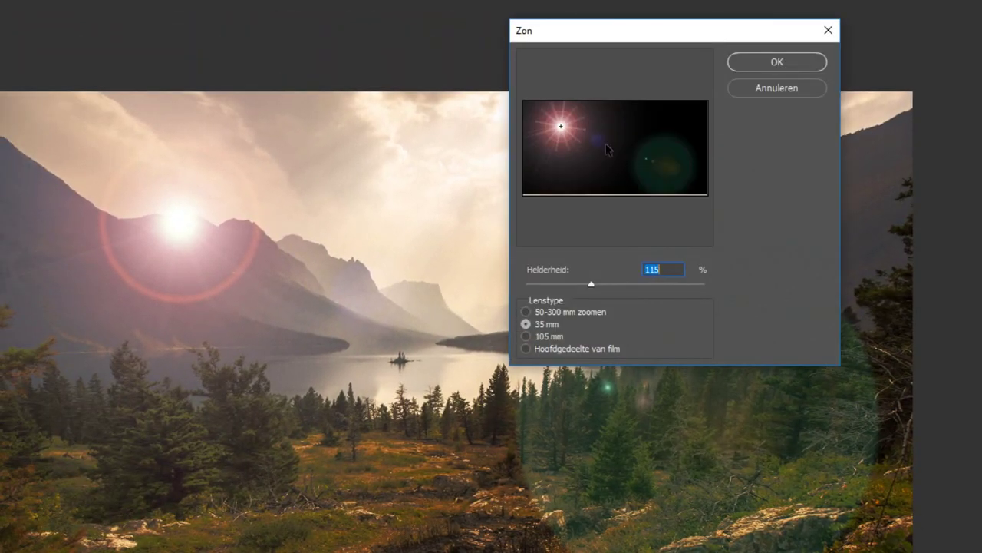
pyautogui.moveTo(621, 34); pyautogui.dragTo(800, 201)
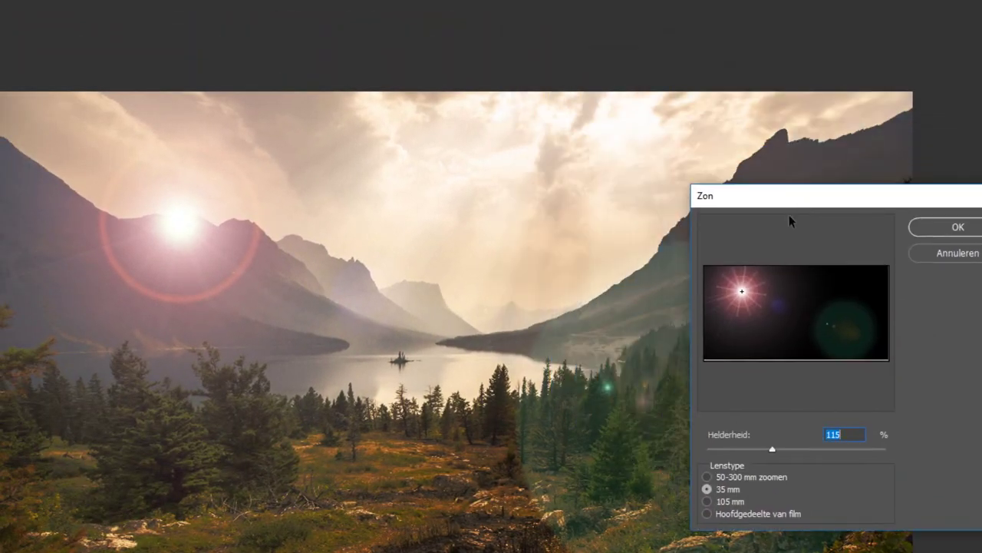
pyautogui.click(707, 477)
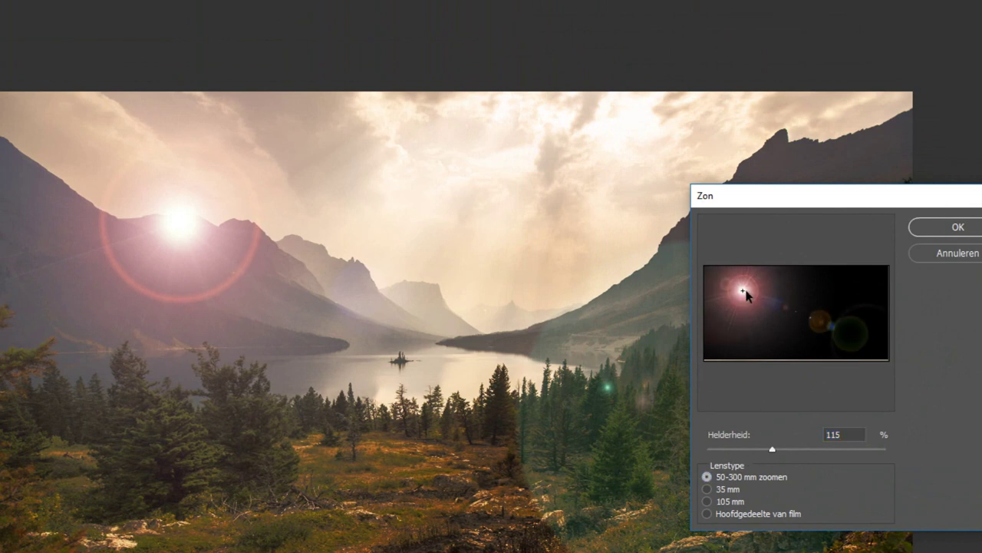
pyautogui.moveTo(745, 291); pyautogui.dragTo(812, 279)
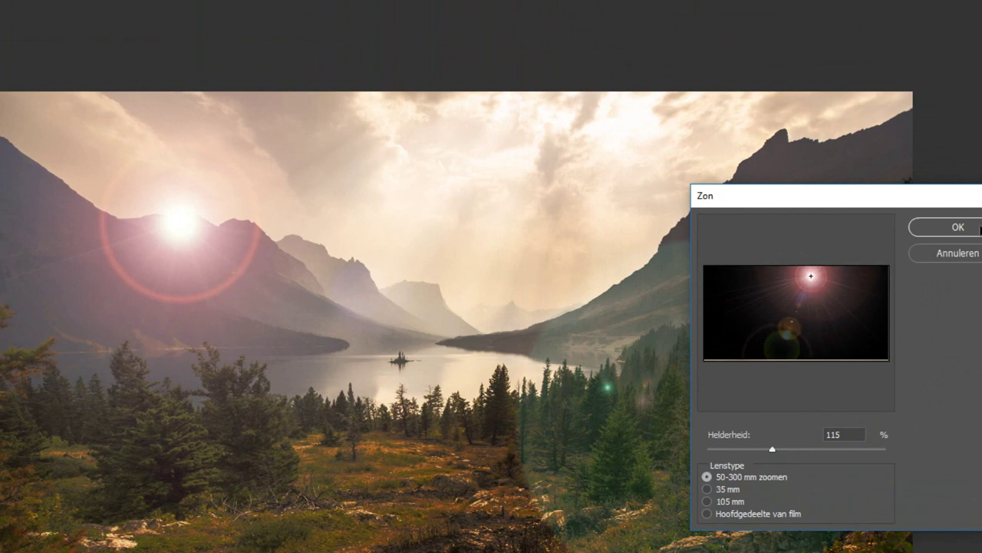
pyautogui.click(980, 227)
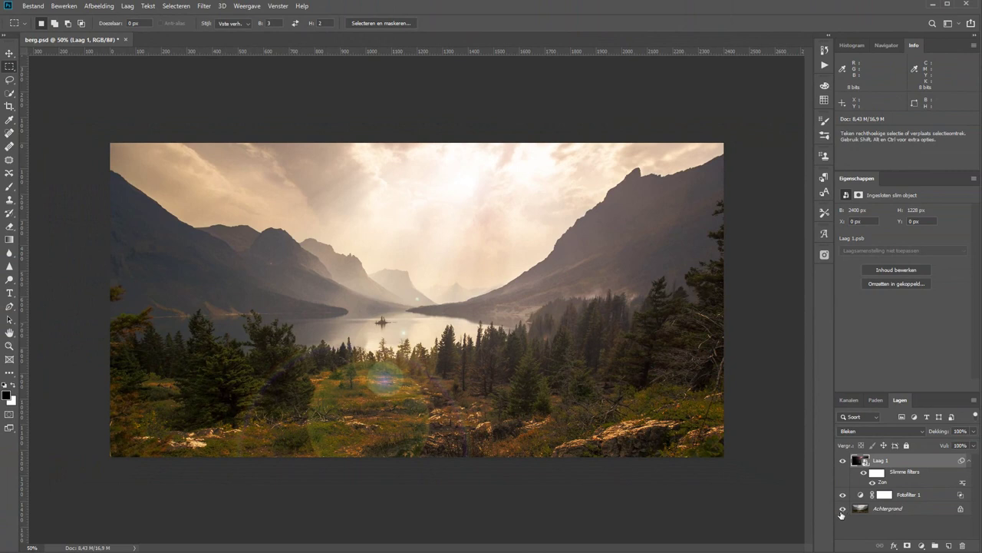
# - Toggle the Achtergrond layer off, on, and off again, leaving the flare alone on black
pyautogui.click(842, 509)
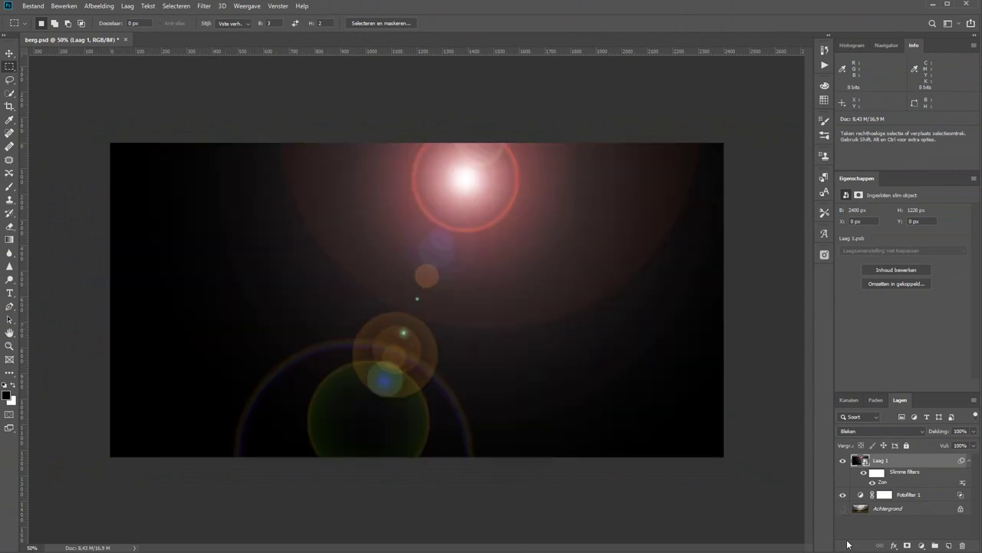
pyautogui.click(842, 510)
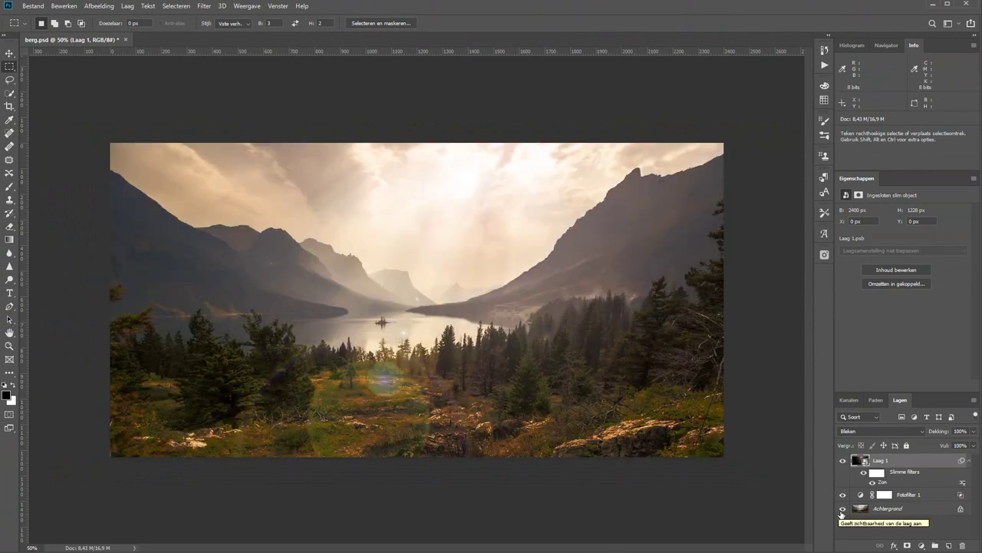
pyautogui.click(842, 509)
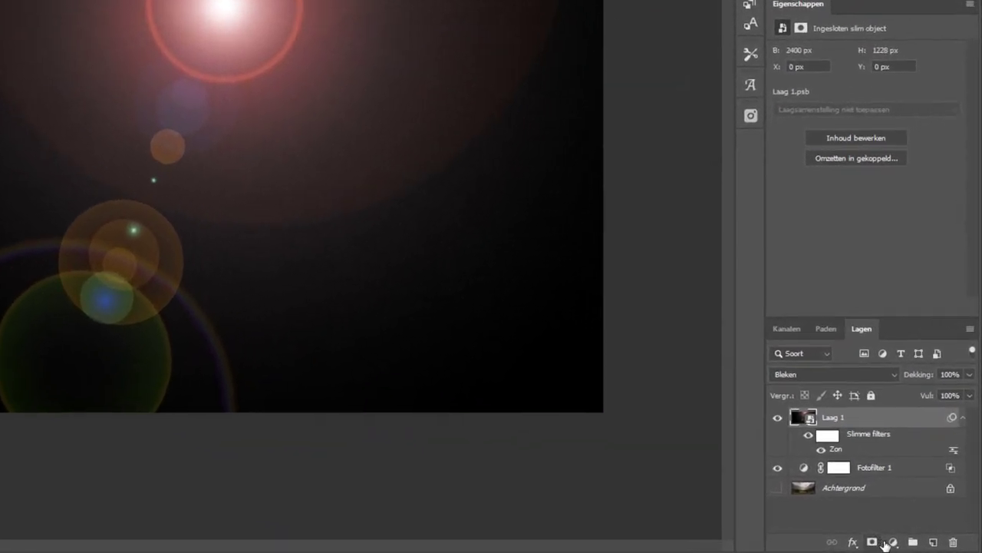
# - Add a Kleurtoon/verzadiging layer with saturation -71, then make Achtergrond visible again
pyautogui.click(891, 543)
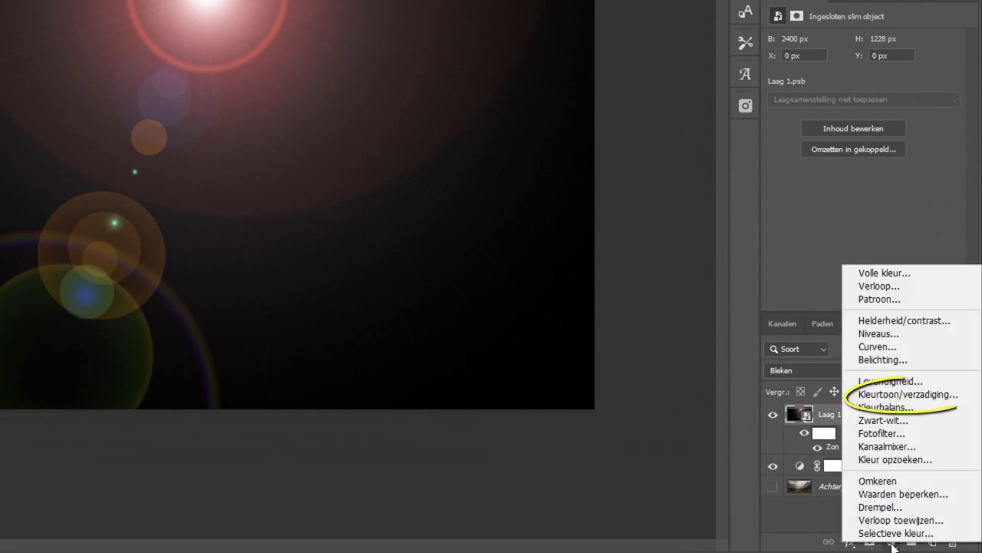
pyautogui.click(869, 395)
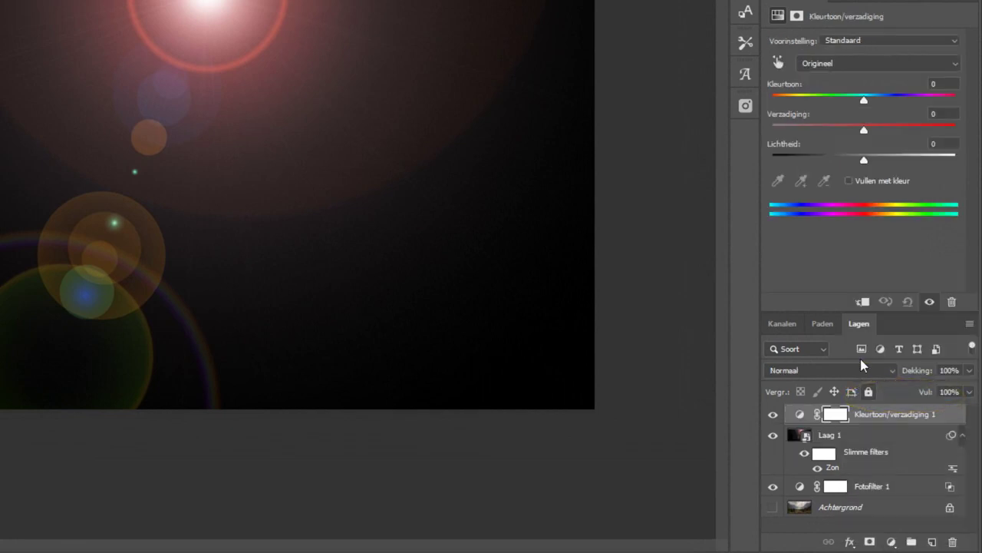
pyautogui.moveTo(862, 132)
pyautogui.mouseDown()
pyautogui.moveTo(706, 143)
pyautogui.moveTo(801, 147)
pyautogui.mouseUp()
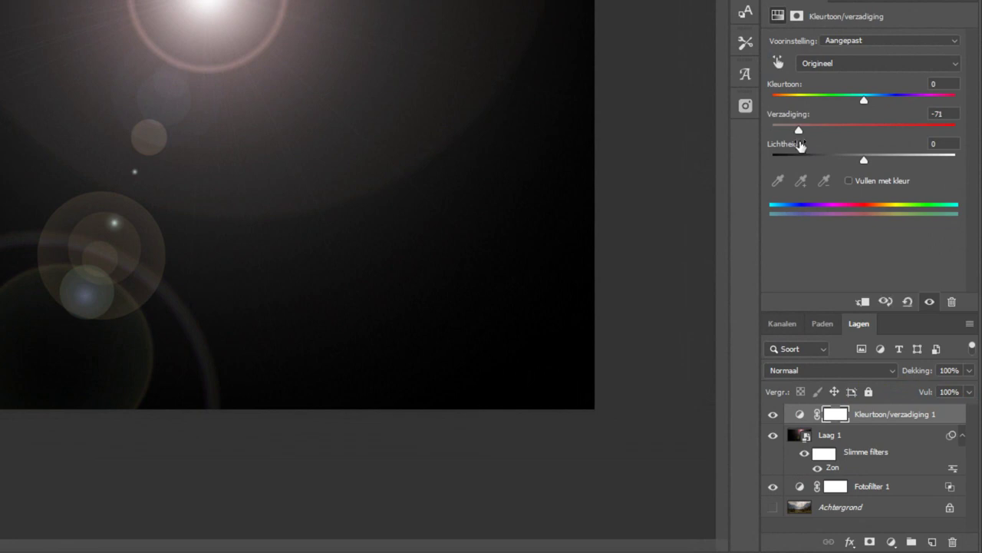
pyautogui.click(773, 507)
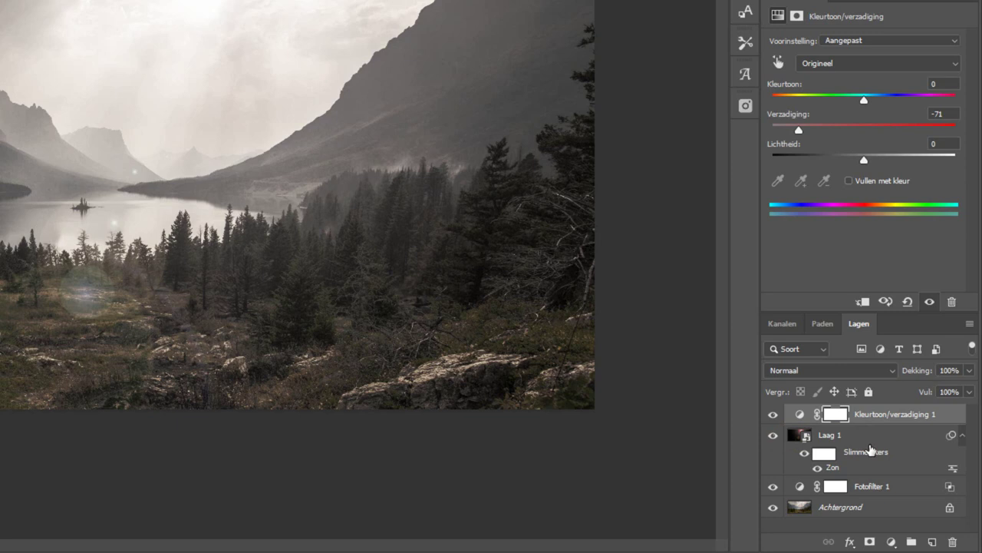
# - Clip Kleurtoon/verzadiging 1 to Laag 1, then toggle Achtergrond visibility to confirm only the flare desaturates
pyautogui.moveTo(870, 448); pyautogui.dragTo(870, 419)
pyautogui.keyDown('alt'); pyautogui.click(871, 419); pyautogui.keyUp('alt')
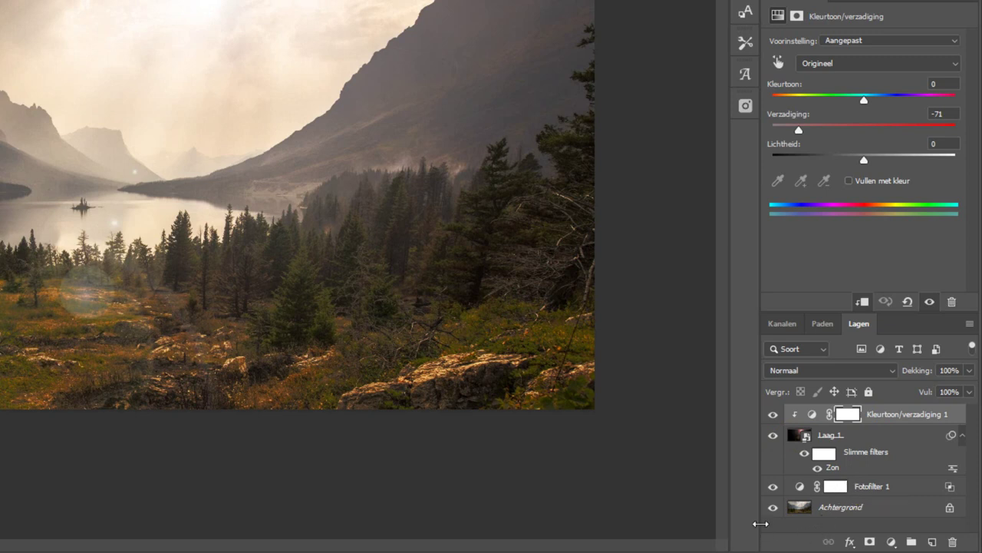
pyautogui.click(774, 508)
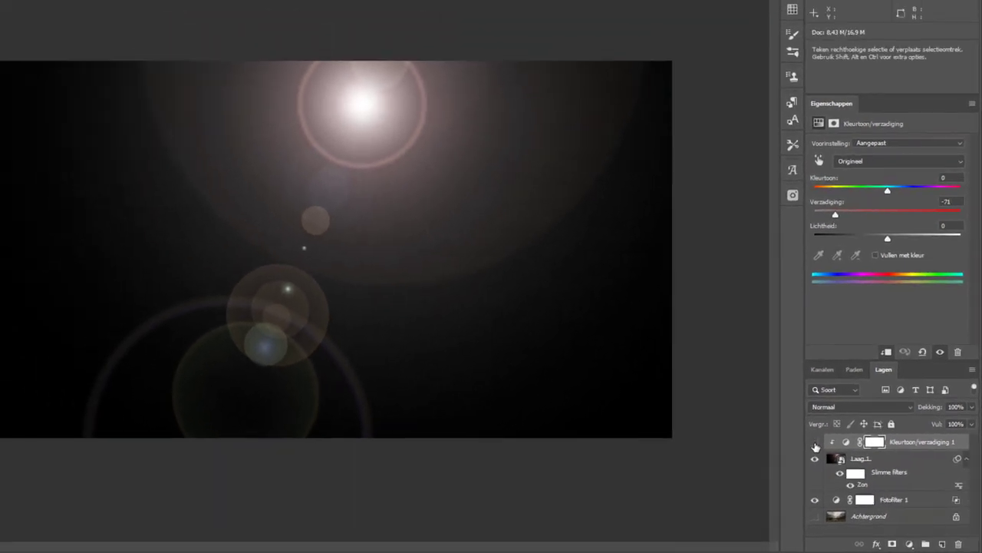
pyautogui.click(842, 461)
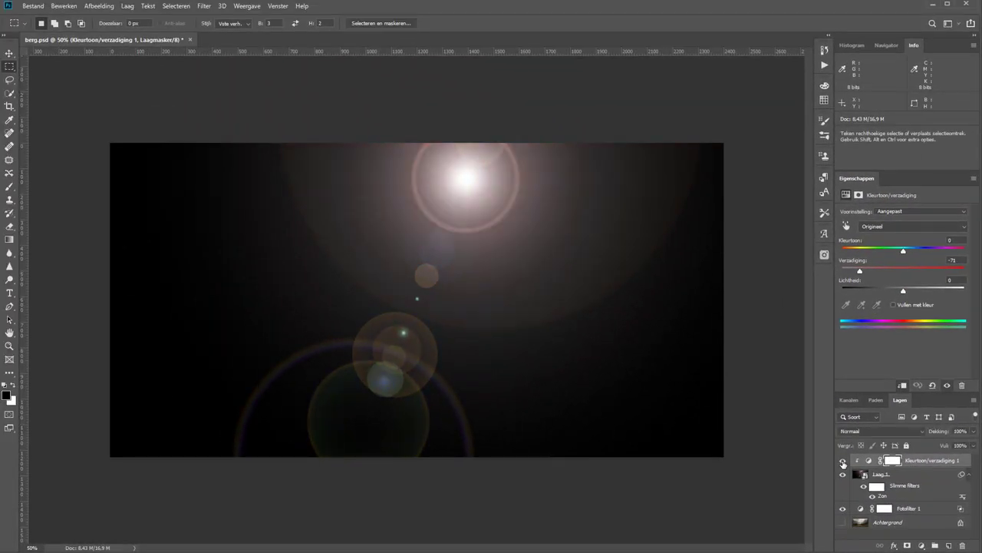
pyautogui.click(842, 522)
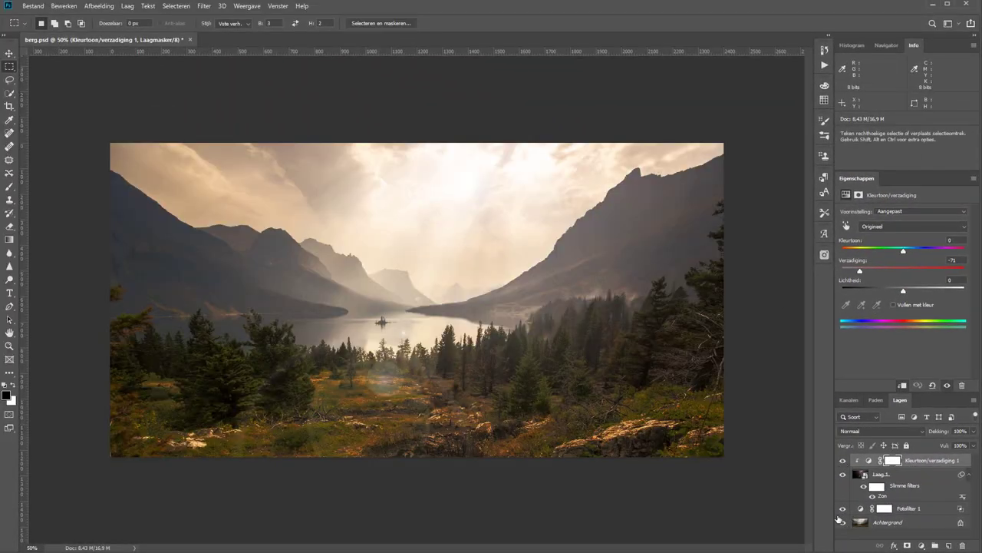